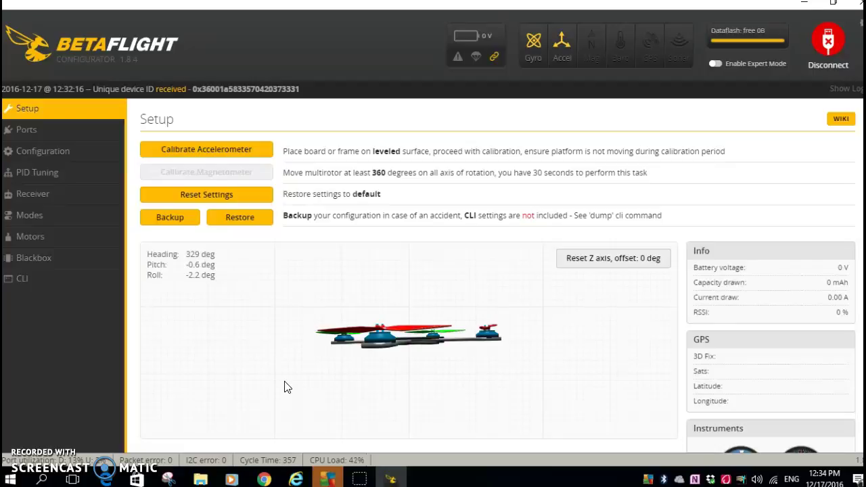
- On the Ports page, turn the UART3 Serial RX toggle on and leave it enabled
{"action": "left_click", "coordinate": [43, 130]}
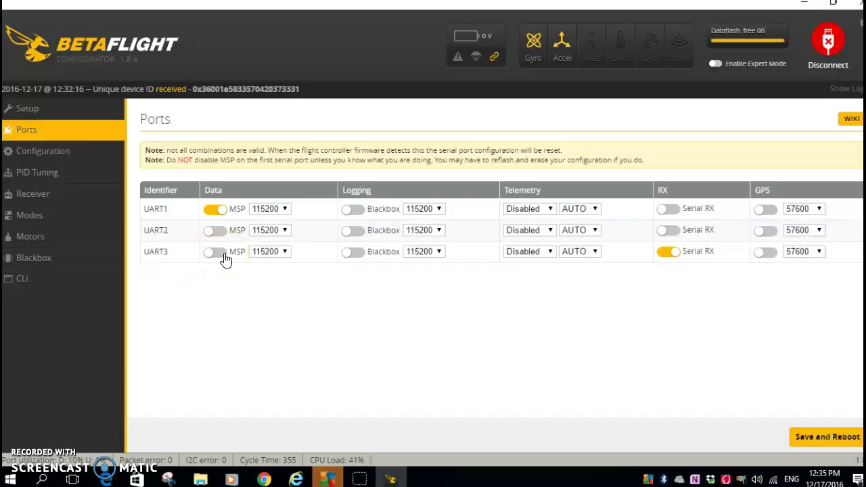
{"action": "left_click", "coordinate": [672, 264]}
{"action": "left_click", "coordinate": [674, 258]}
{"action": "left_click", "coordinate": [672, 258]}
{"action": "left_click", "coordinate": [667, 253]}
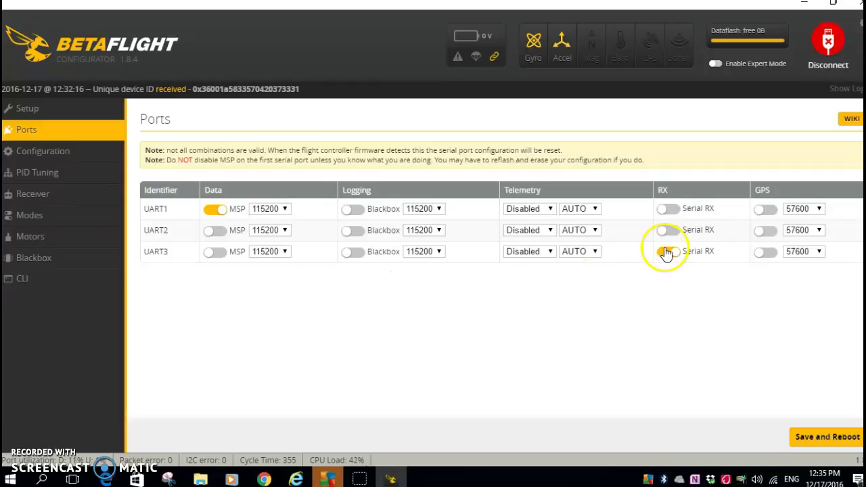
{"action": "left_click", "coordinate": [672, 255]}
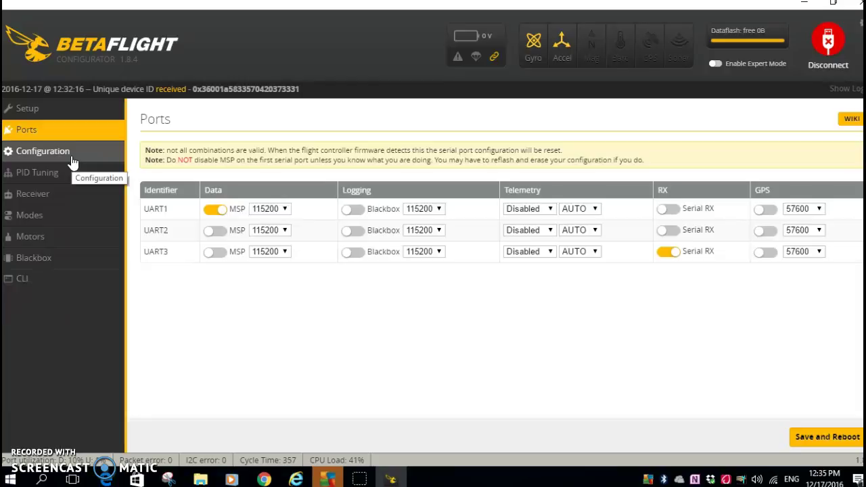
- On the Configuration page, confirm the board alignment Yaw Degrees is -90
{"action": "left_click", "coordinate": [71, 158]}
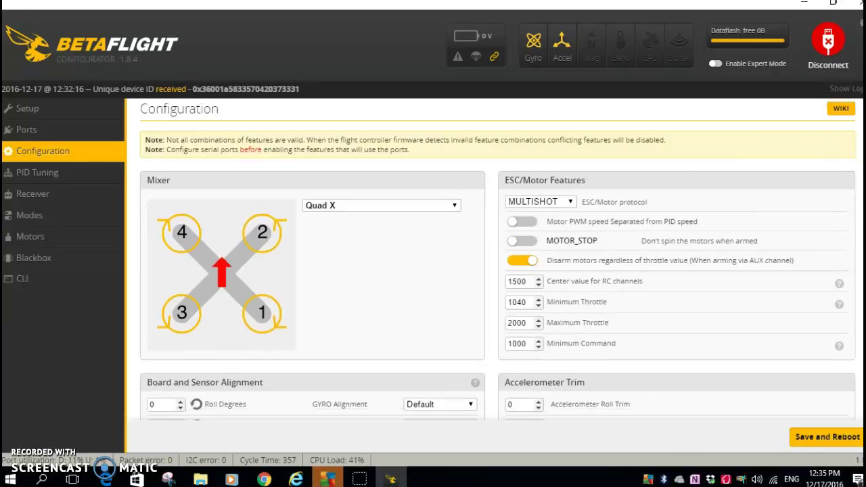
{"action": "scroll", "coordinate": [498, 261], "scroll_direction": "down", "scroll_amount": 1}
{"action": "scroll", "coordinate": [498, 259], "scroll_direction": "down", "scroll_amount": 2}
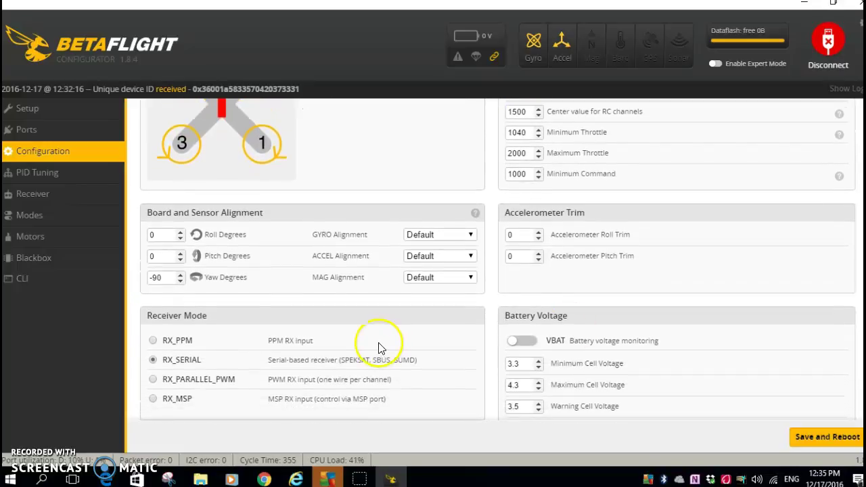
{"action": "double_click", "coordinate": [155, 277]}
{"action": "left_click", "coordinate": [156, 277]}
- Check the receiver mode is RX_SERIAL with the SBUS provider, then return to the top
{"action": "scroll", "coordinate": [311, 271], "scroll_direction": "down", "scroll_amount": 2}
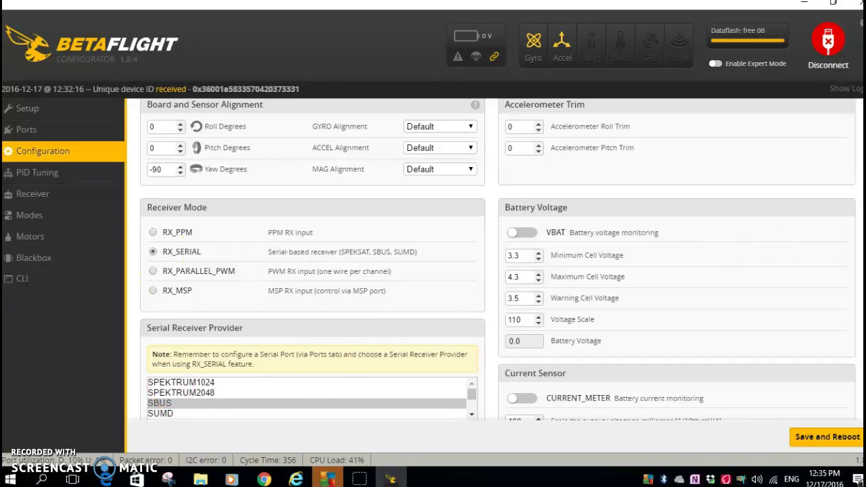
{"action": "scroll", "coordinate": [677, 270], "scroll_direction": "down", "scroll_amount": 1}
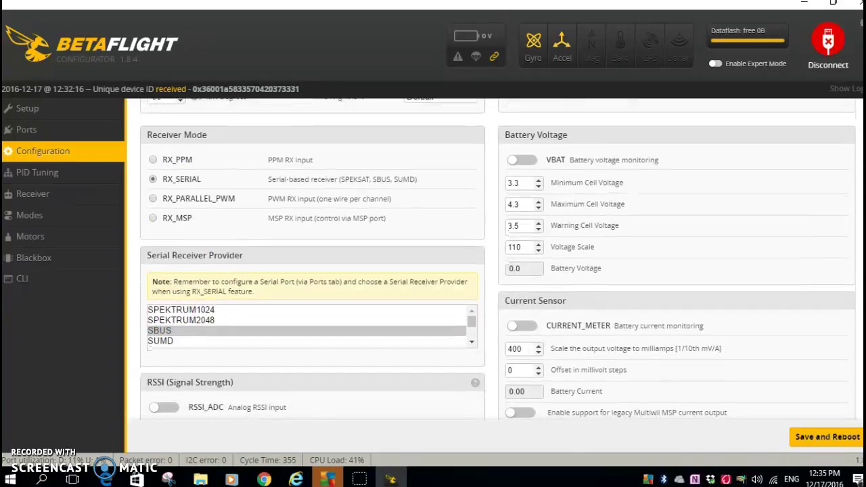
{"action": "left_click", "coordinate": [533, 161]}
{"action": "scroll", "coordinate": [498, 281], "scroll_direction": "down", "scroll_amount": 4}
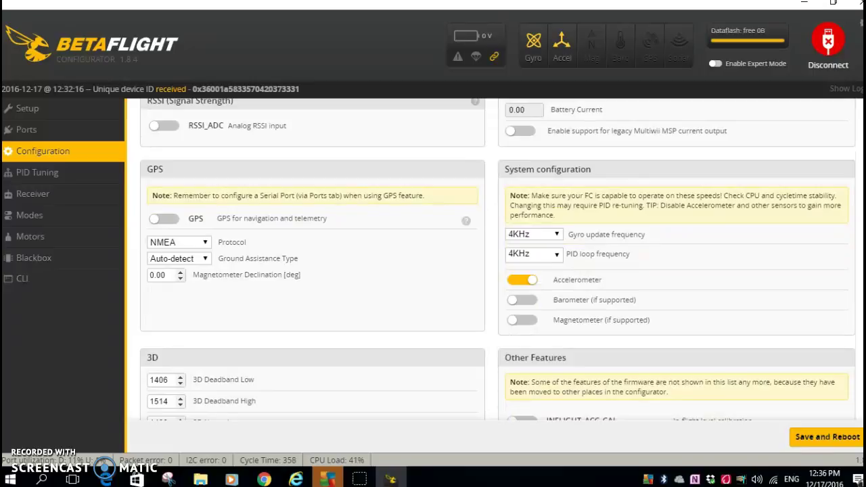
{"action": "scroll", "coordinate": [491, 281], "scroll_direction": "down", "scroll_amount": 3}
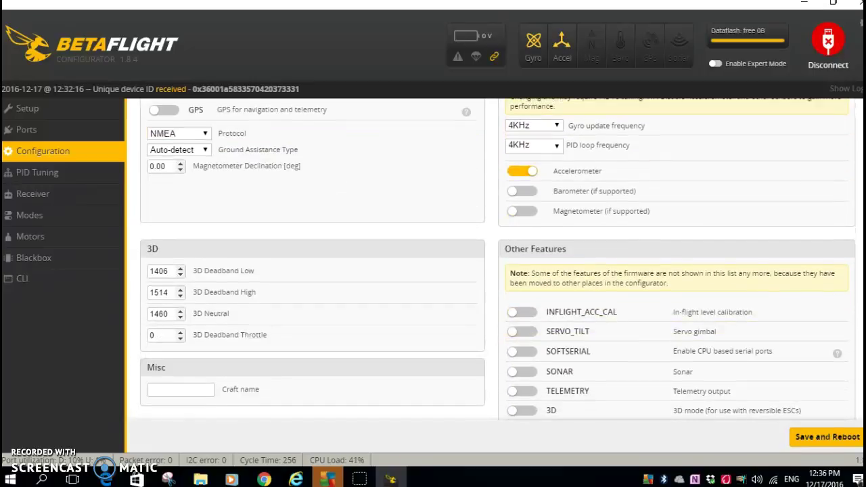
{"action": "scroll", "coordinate": [498, 281], "scroll_direction": "down", "scroll_amount": 2}
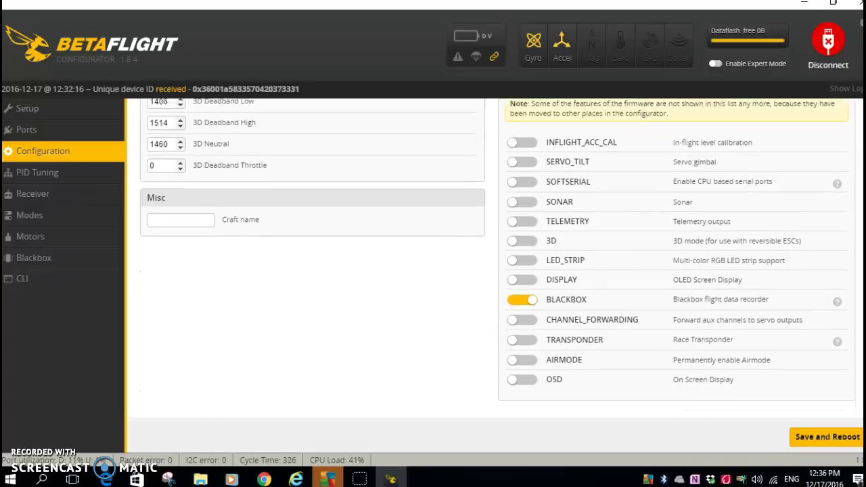
{"action": "scroll", "coordinate": [497, 281], "scroll_direction": "up", "scroll_amount": 4}
{"action": "scroll", "coordinate": [856, 162], "scroll_direction": "up", "scroll_amount": 10}
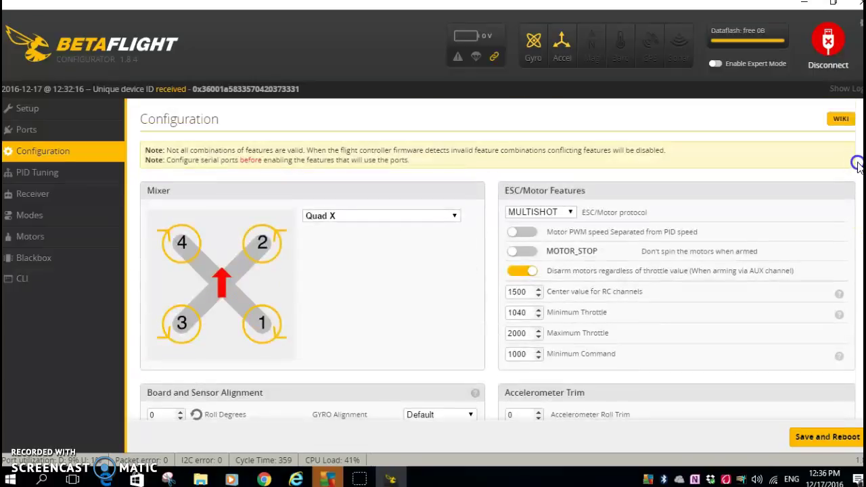
- Show the PID Tuning page with roll 45/40/18, pitch 50/40/18 and yaw 90/45
{"action": "left_click", "coordinate": [66, 176]}
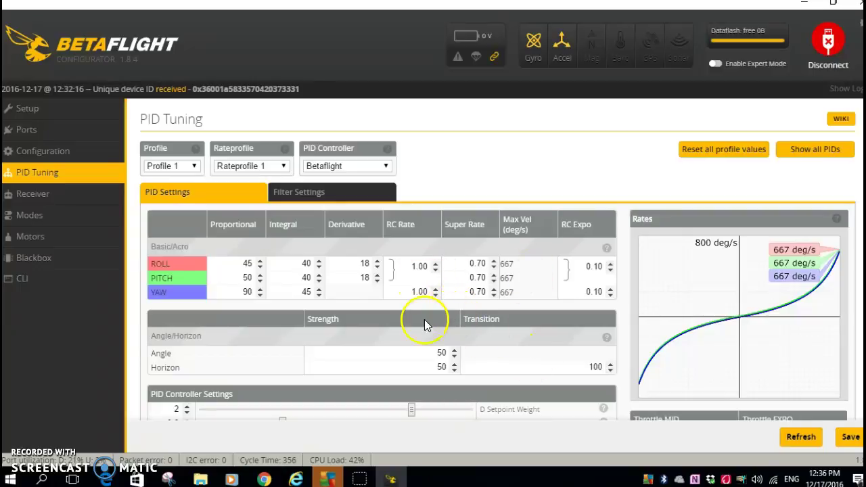
- Show the Receiver page with the AETR1234 channel map and live channel values
{"action": "left_click", "coordinate": [56, 200]}
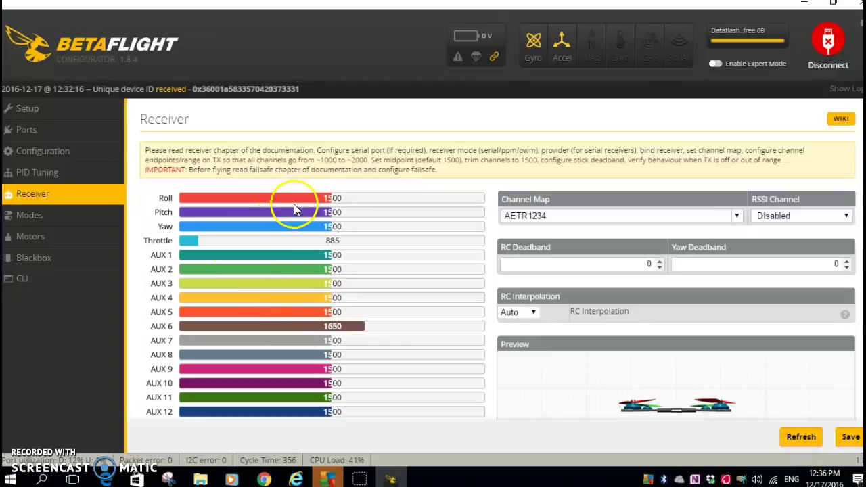
- Review the mode ranges: ARM on AUX 6; AIR MODE, ANGLE and HORIZON on AUX 1
{"action": "left_click", "coordinate": [99, 215]}
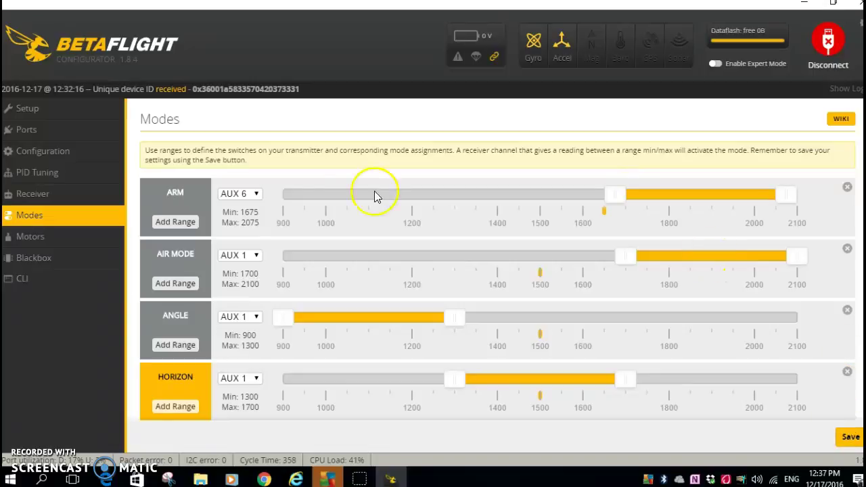
- Show the Motors page with motors 1–4 at 1000 and servos at 1500
{"action": "left_click", "coordinate": [39, 238]}
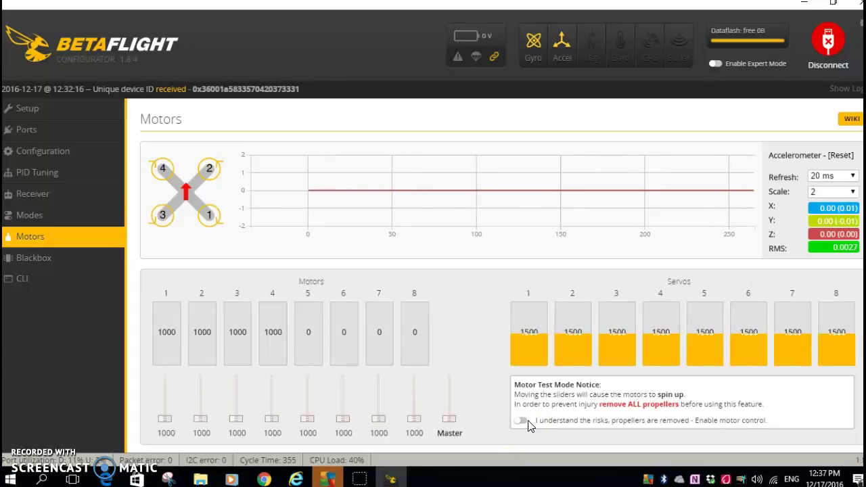
{"action": "left_click", "coordinate": [465, 429]}
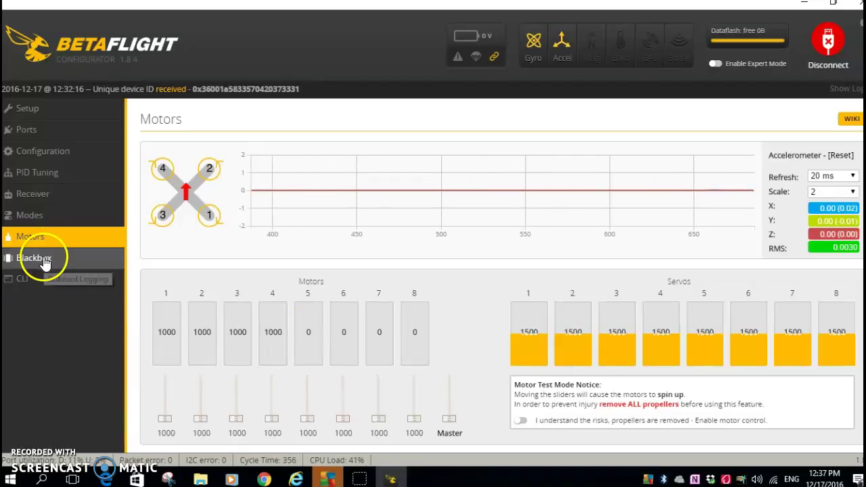
- Run 'version' in the CLI, which reports BetaFlight/SPRACINGF3 3.0.1 Oct 18 2016
{"action": "left_click", "coordinate": [29, 108]}
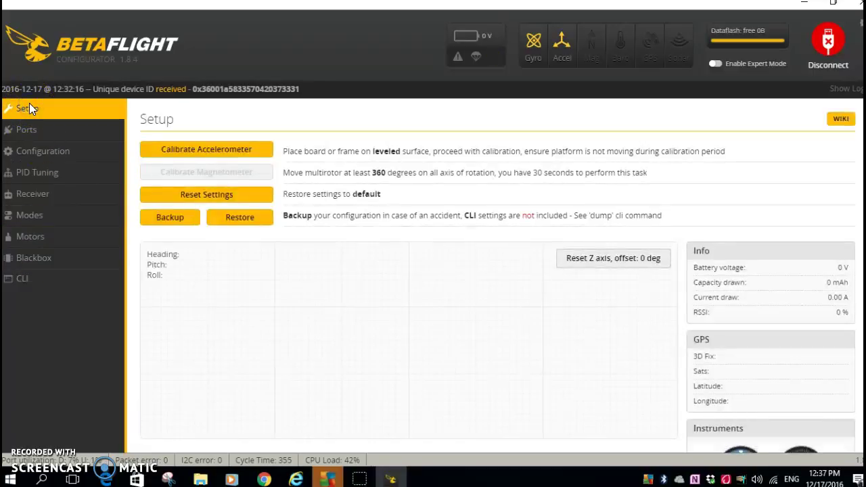
{"action": "left_click", "coordinate": [20, 280]}
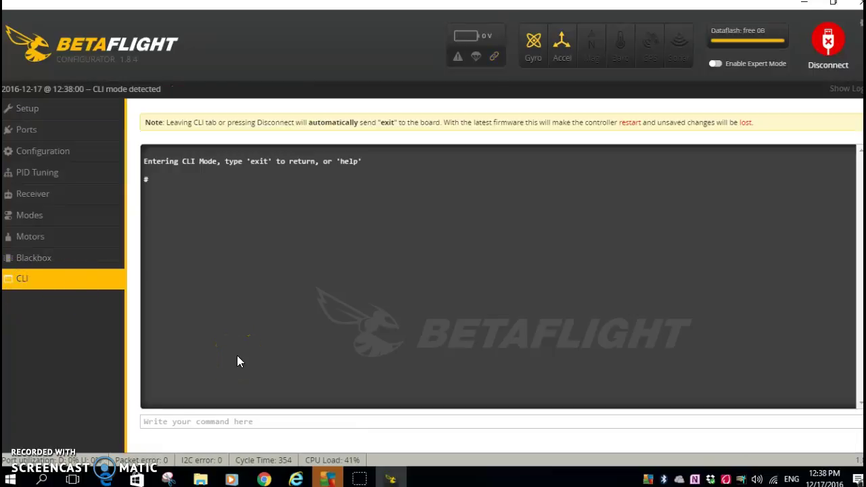
{"action": "type", "text": "version"}
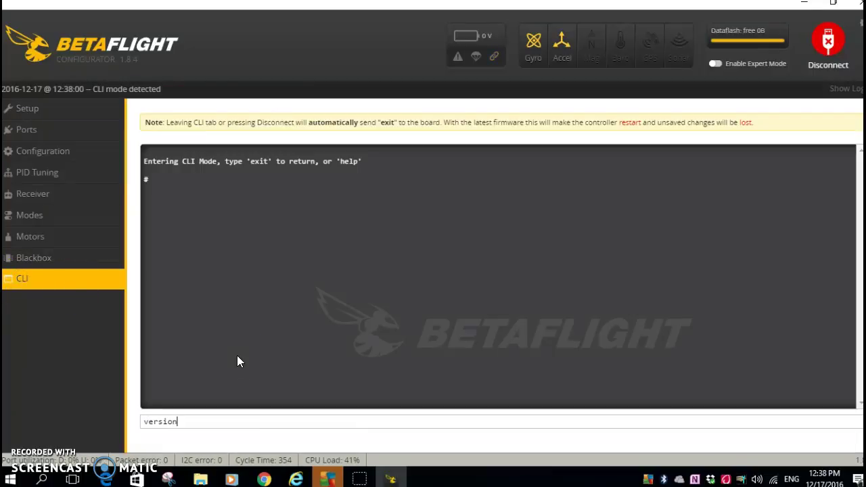
{"action": "key", "text": "Return"}
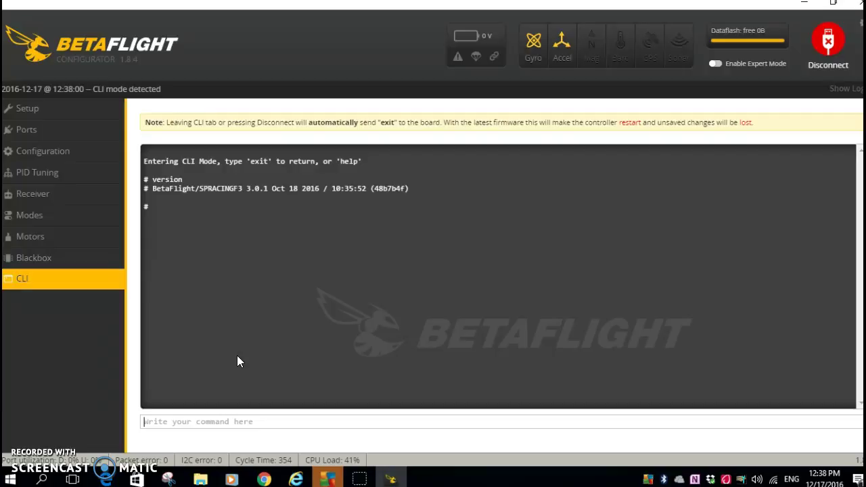
{"action": "left_click", "coordinate": [182, 426]}
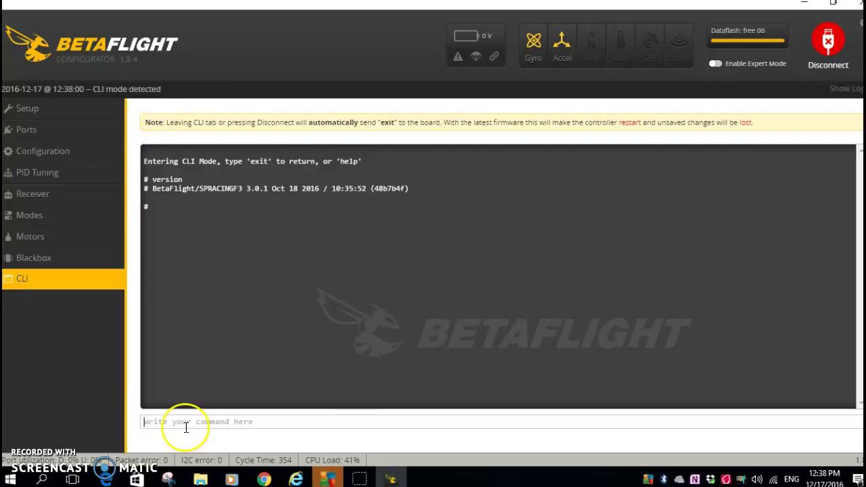